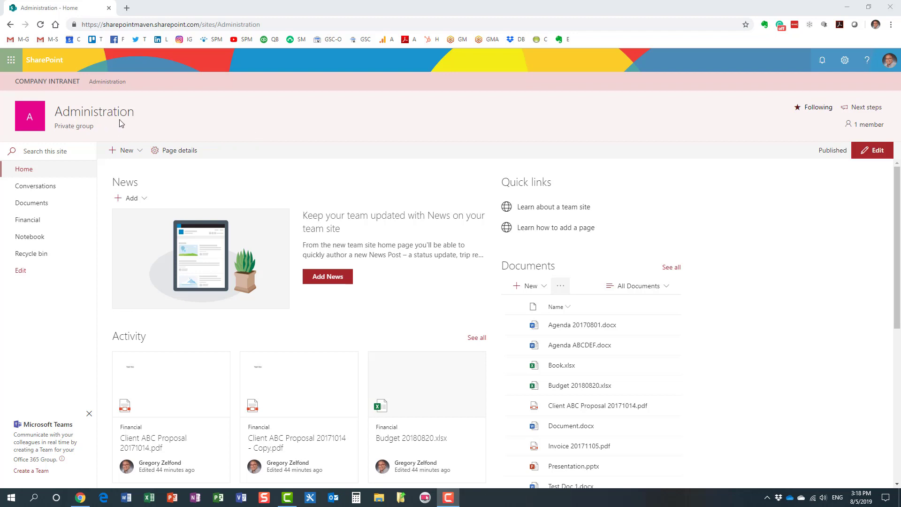
# - View the Administration site's Documents library and home page, visit the Company Intranet hub, and return to the Administration site
pyautogui.click(33, 206)
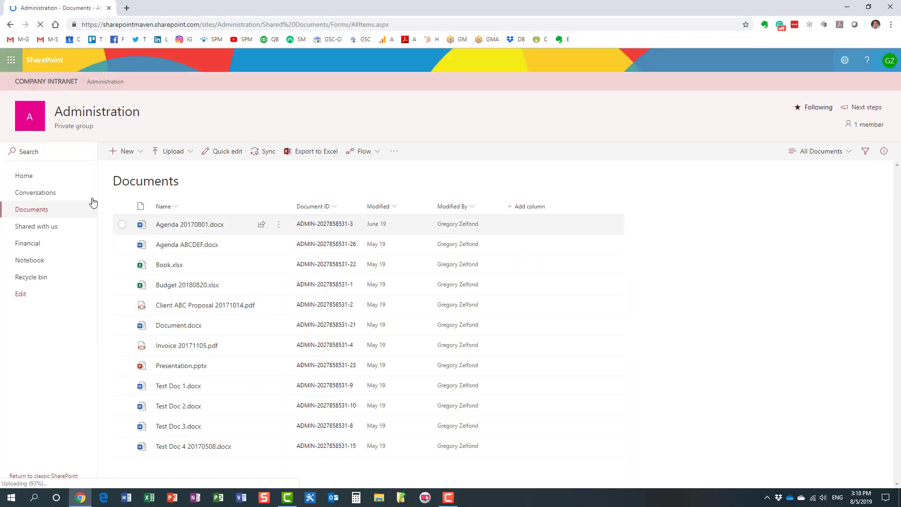
pyautogui.click(25, 177)
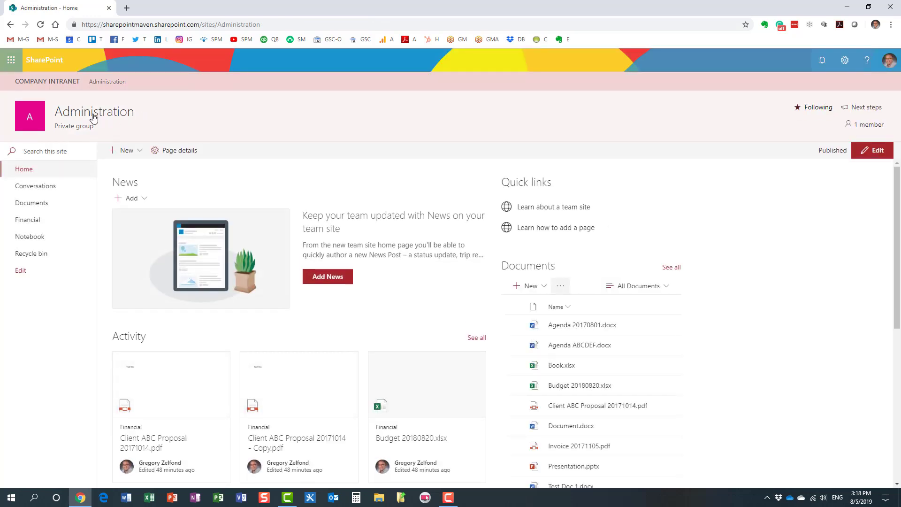
pyautogui.click(53, 82)
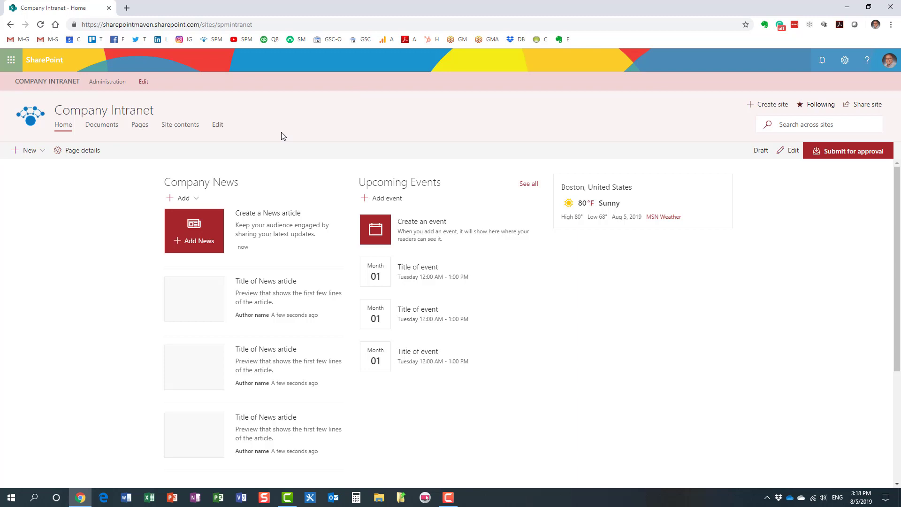
pyautogui.click(111, 87)
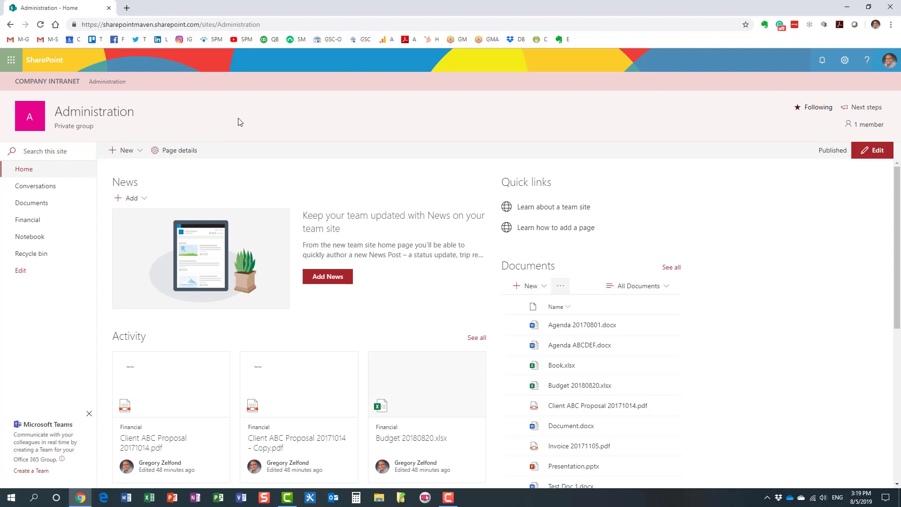
# - Search the Administration site's Documents library for "budget" and open the full results
pyautogui.click(42, 207)
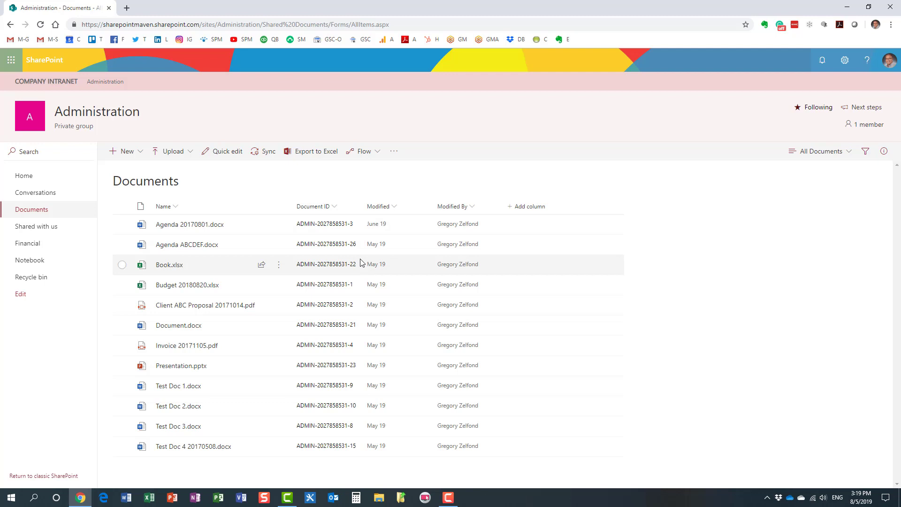
pyautogui.click(61, 152)
pyautogui.write('budget')
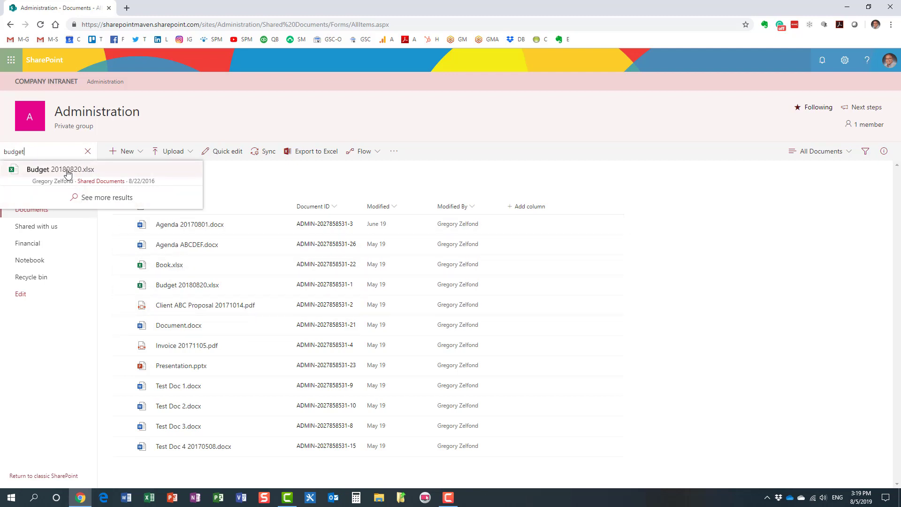
pyautogui.click(116, 200)
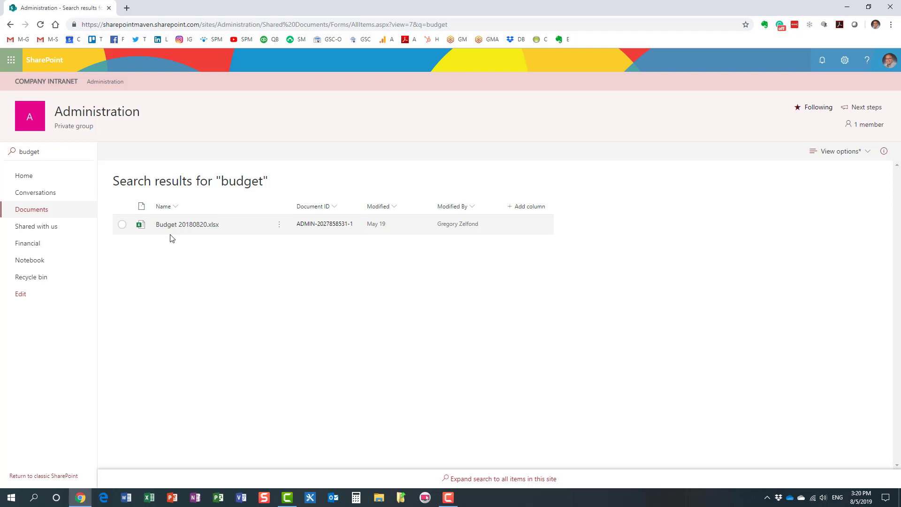
# - Return to the Administration site's home page, search the whole site for "budget", and open the full results
pyautogui.click(37, 209)
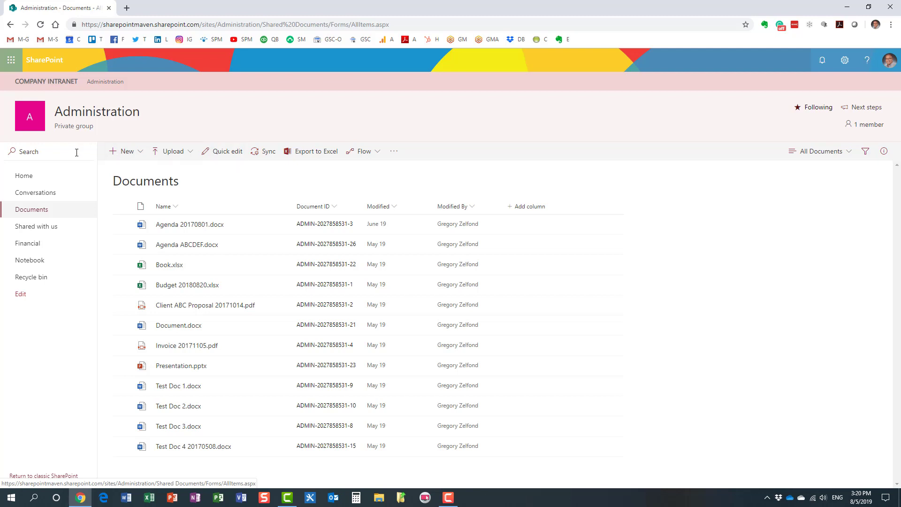
pyautogui.click(23, 177)
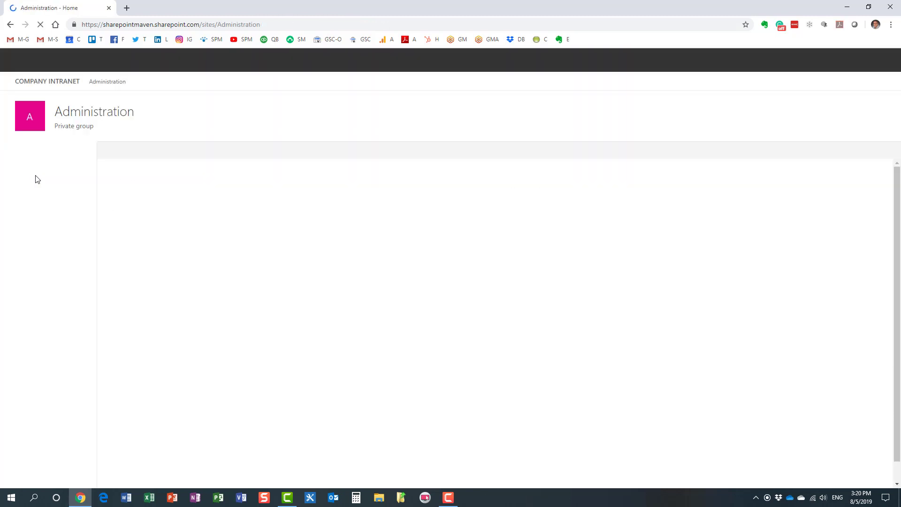
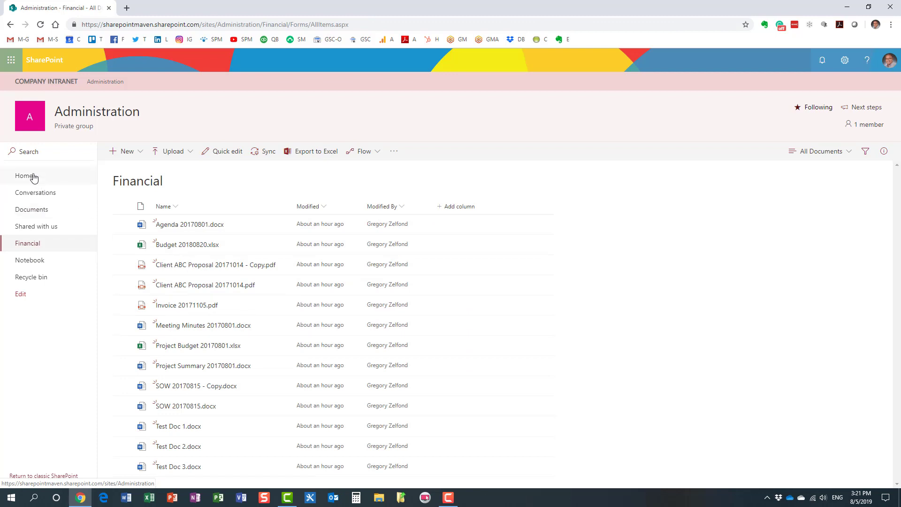
pyautogui.click(23, 176)
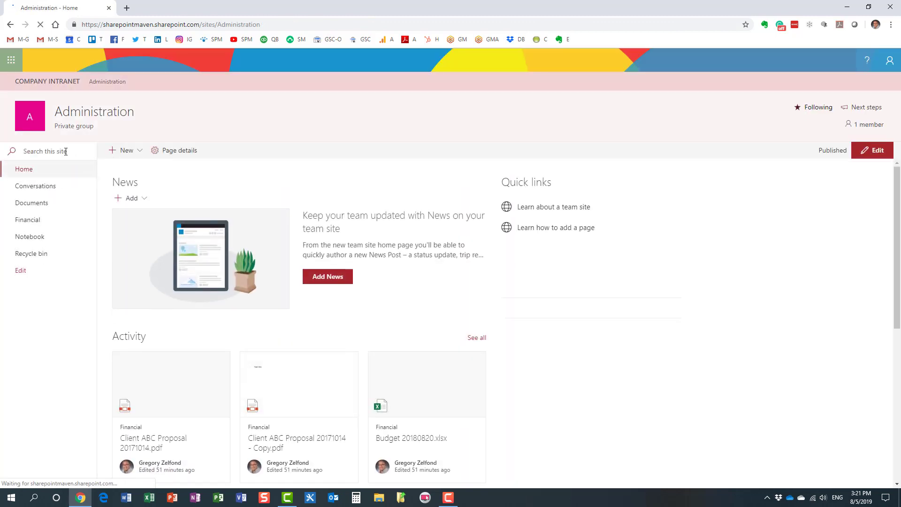
pyautogui.click(33, 151)
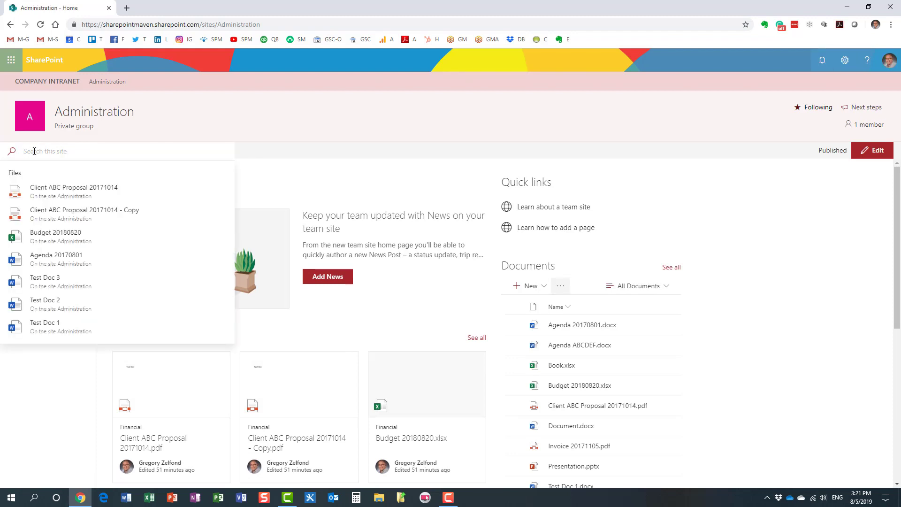
pyautogui.write('budget')
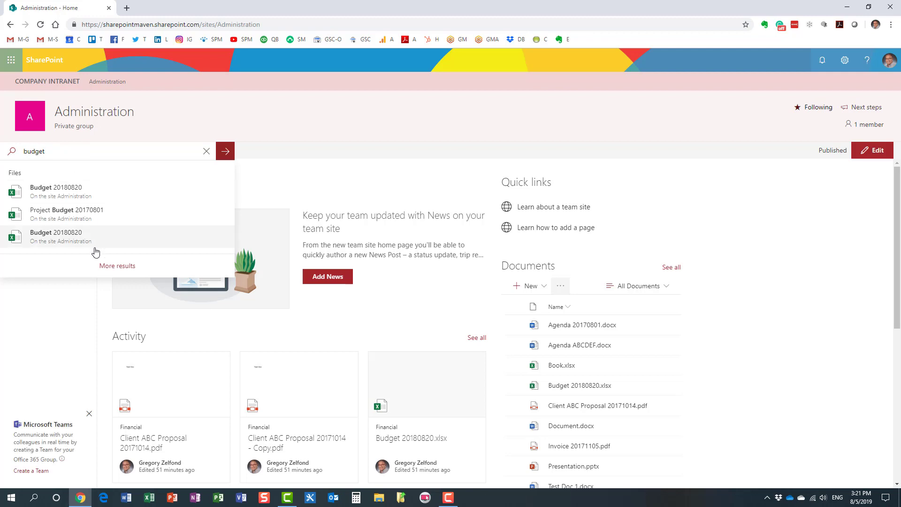
pyautogui.click(106, 266)
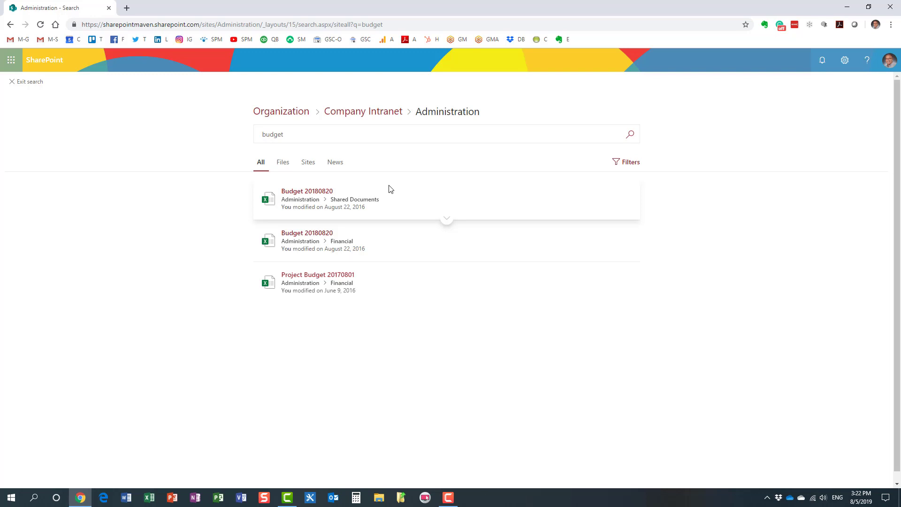
# - Exit the site search, go to the Company Intranet hub home, and enter "budget" afresh in its cross-site search
pyautogui.click(34, 86)
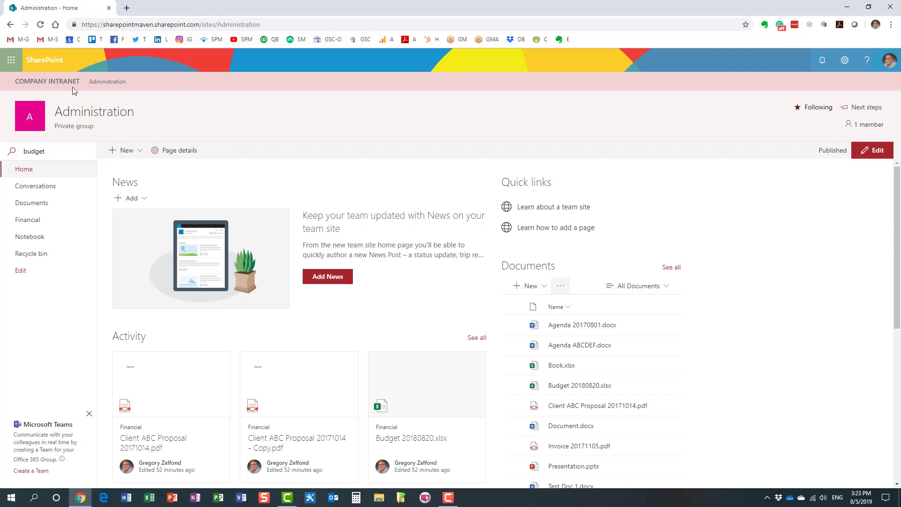
pyautogui.click(55, 84)
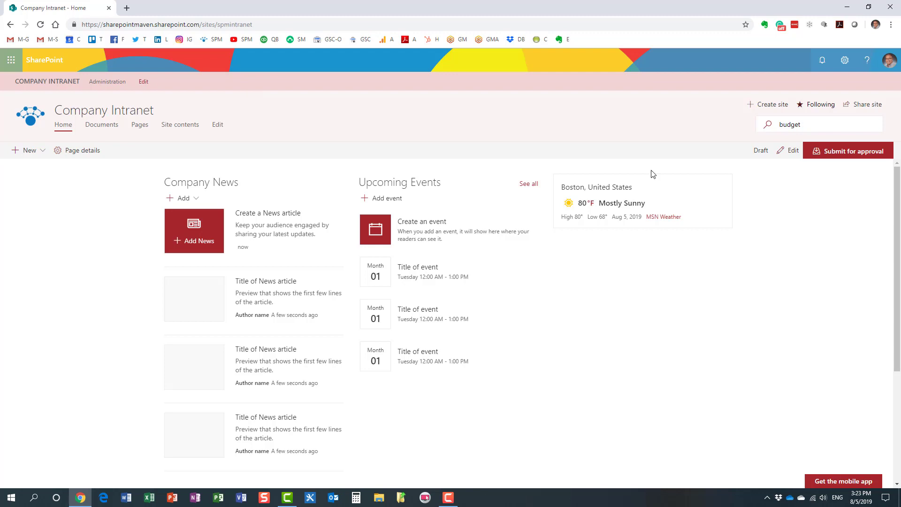
pyautogui.click(793, 125)
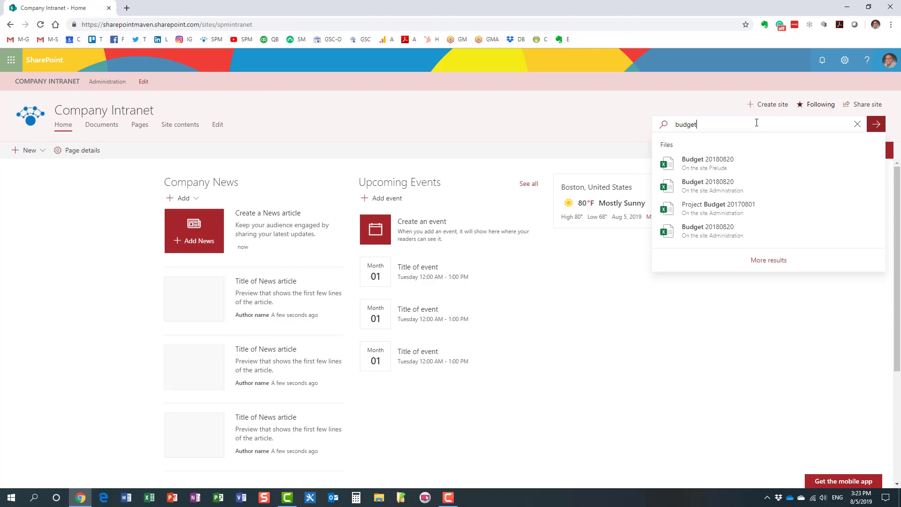
pyautogui.press('BackSpace')
pyautogui.press('BackSpace')
pyautogui.press('BackSpace')
pyautogui.press('BackSpace')
pyautogui.press('BackSpace')
pyautogui.press('BackSpace')
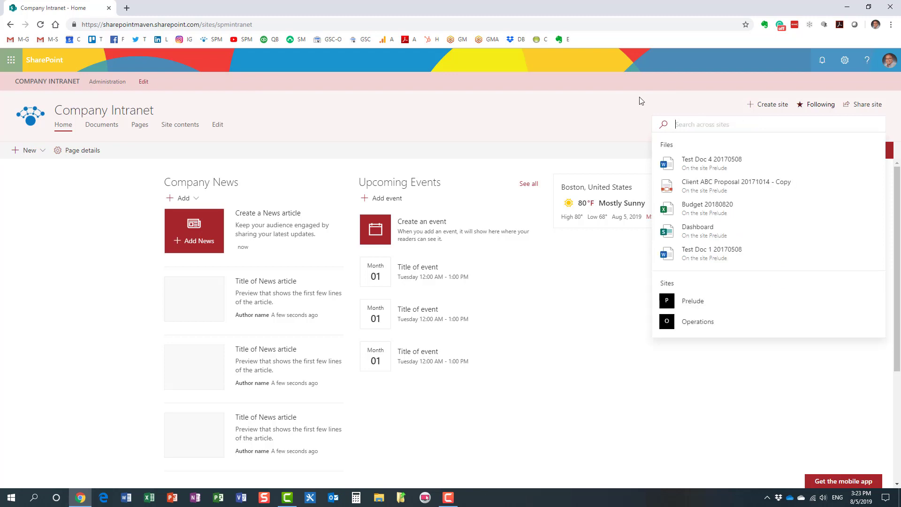
pyautogui.write('budget')
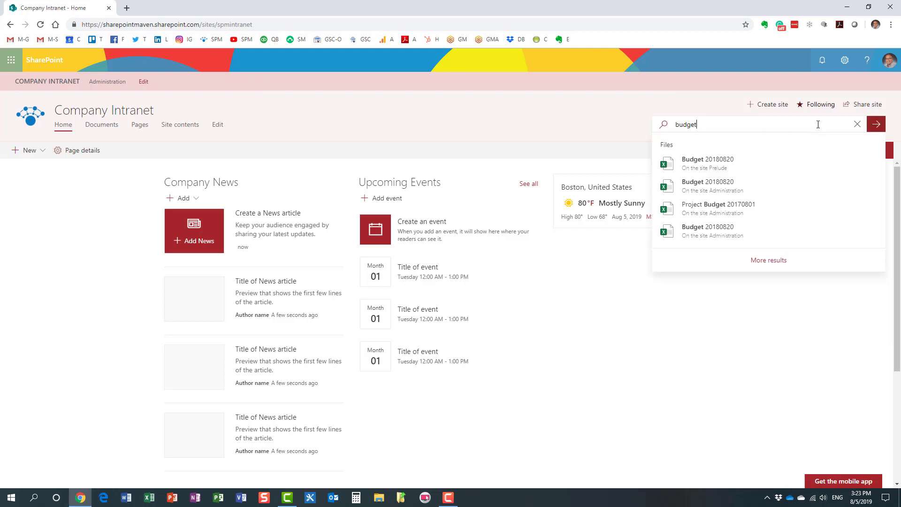
# - Clear the hub's search text, re-enter "budget", and run the search across the associated sites
pyautogui.click(856, 124)
pyautogui.click(645, 110)
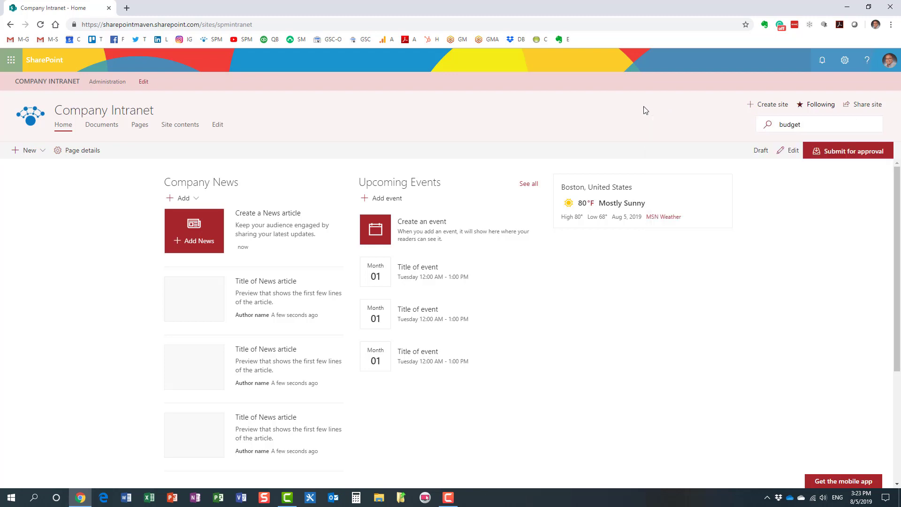
pyautogui.click(828, 124)
pyautogui.click(859, 123)
pyautogui.click(809, 125)
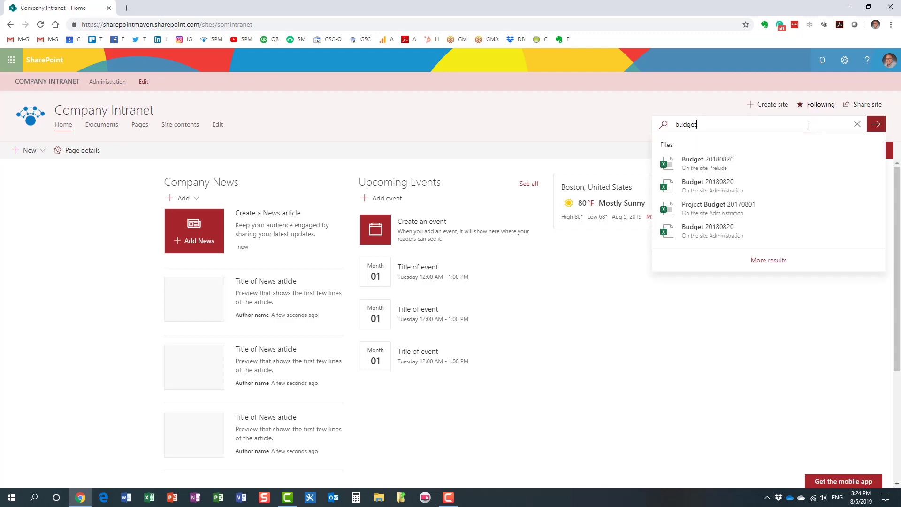
pyautogui.press('BackSpace')
pyautogui.press('BackSpace')
pyautogui.press('BackSpace')
pyautogui.press('BackSpace')
pyautogui.press('BackSpace')
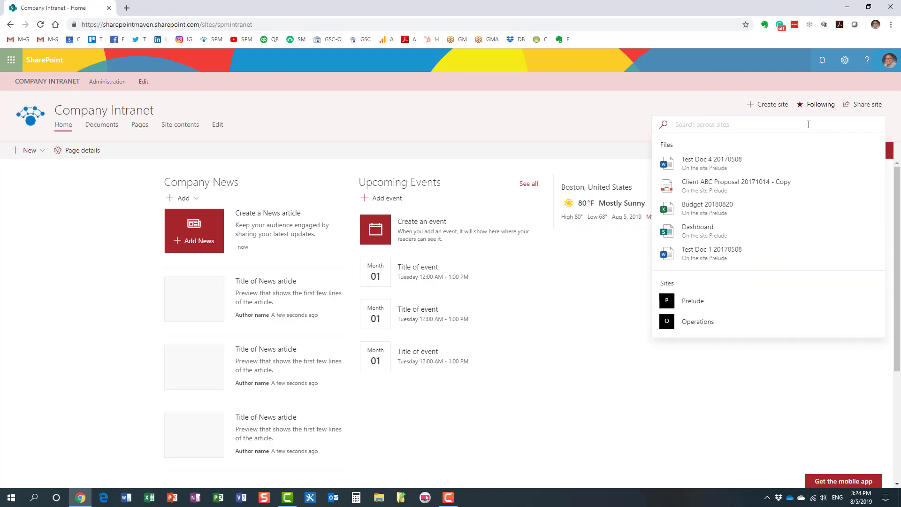
pyautogui.write('budget')
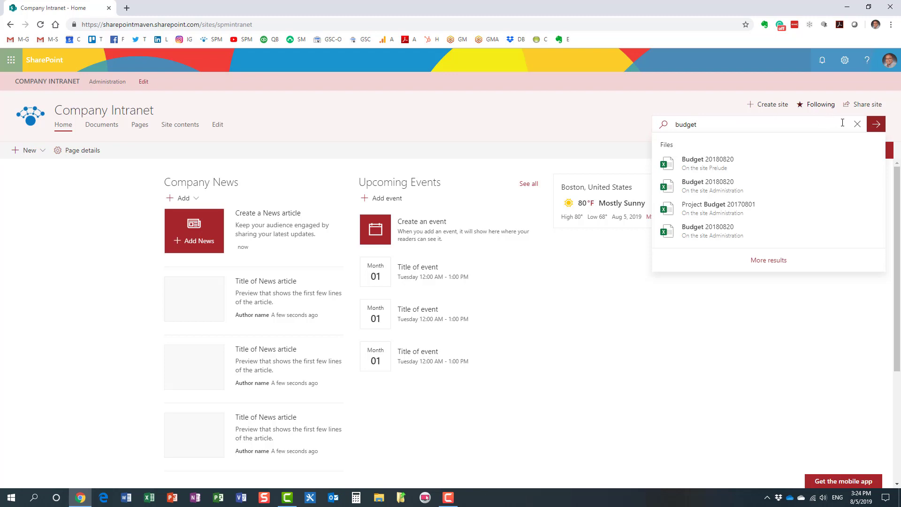
pyautogui.click(876, 125)
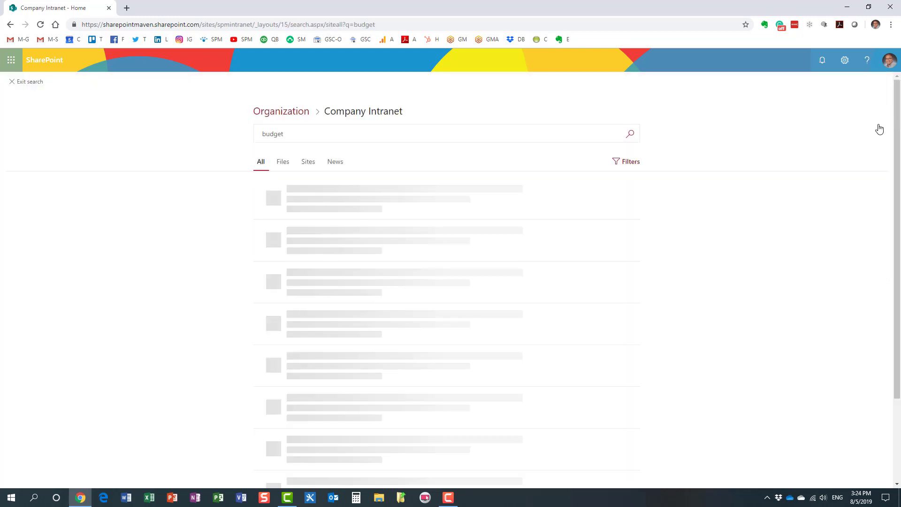
# - Examine the hub-wide "budget" results, comparing the site and library each file comes from
pyautogui.scroll(-3, 413, 225)
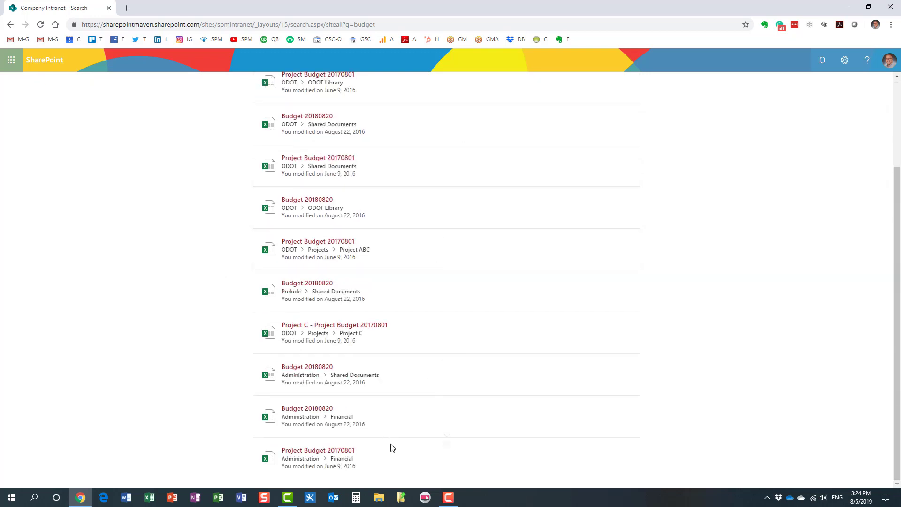
pyautogui.scroll(3, 403, 384)
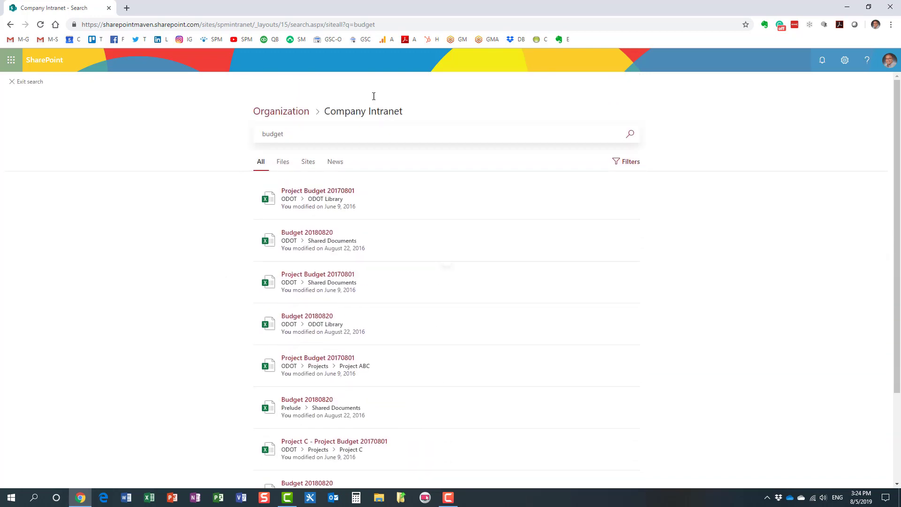
pyautogui.scroll(-3, 428, 400)
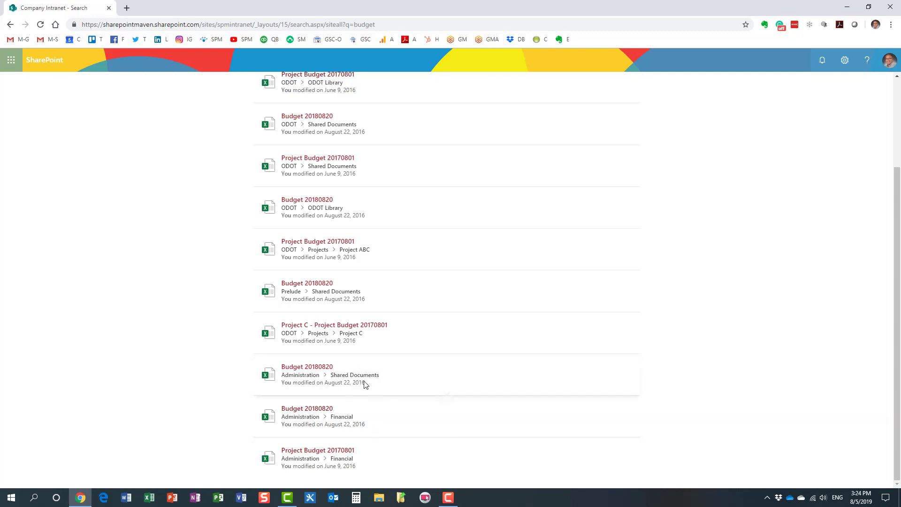
pyautogui.scroll(2, 415, 428)
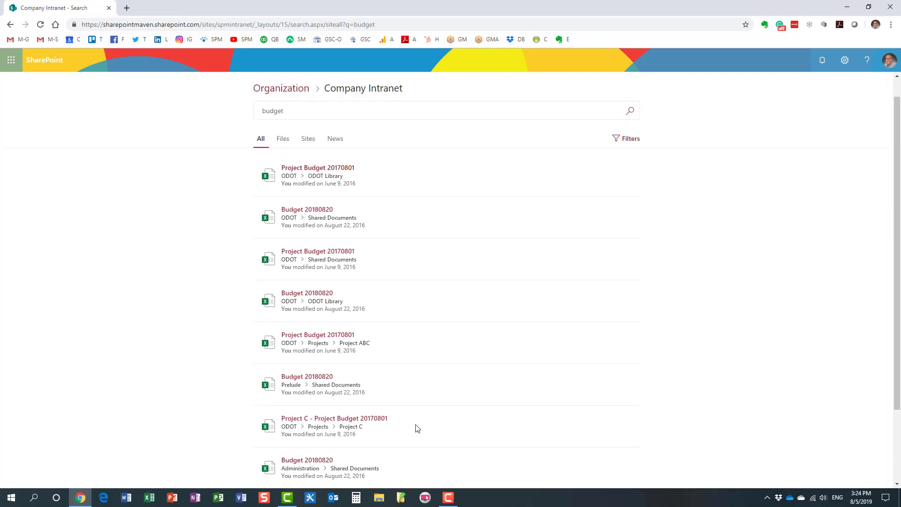
pyautogui.scroll(-2, 415, 428)
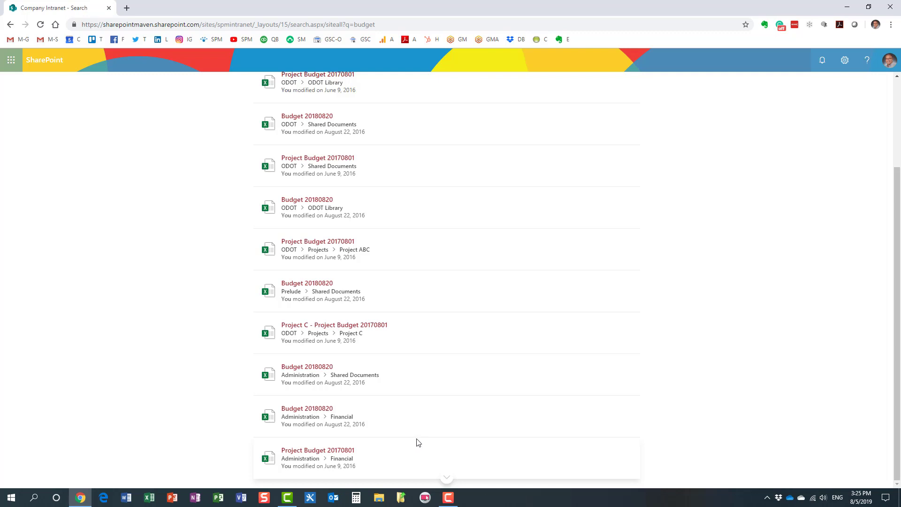
pyautogui.scroll(3, 422, 440)
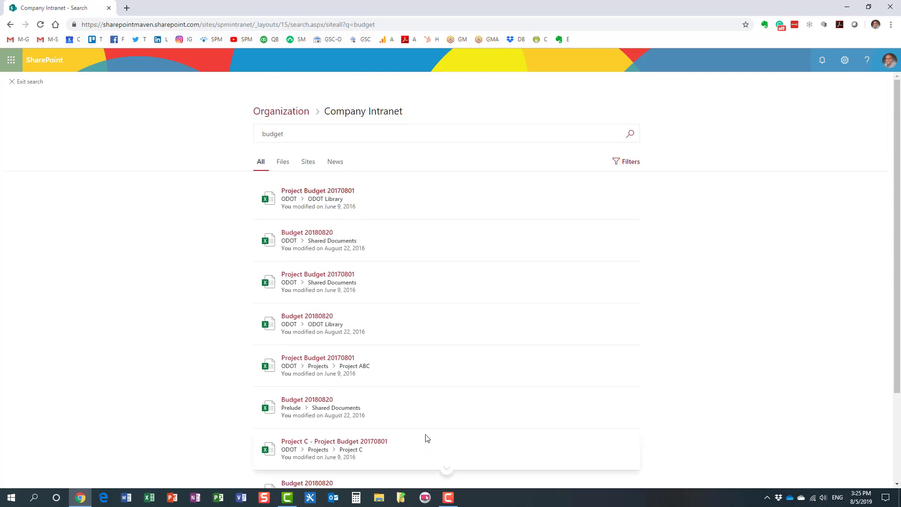
pyautogui.scroll(-3, 427, 438)
pyautogui.scroll(3, 430, 446)
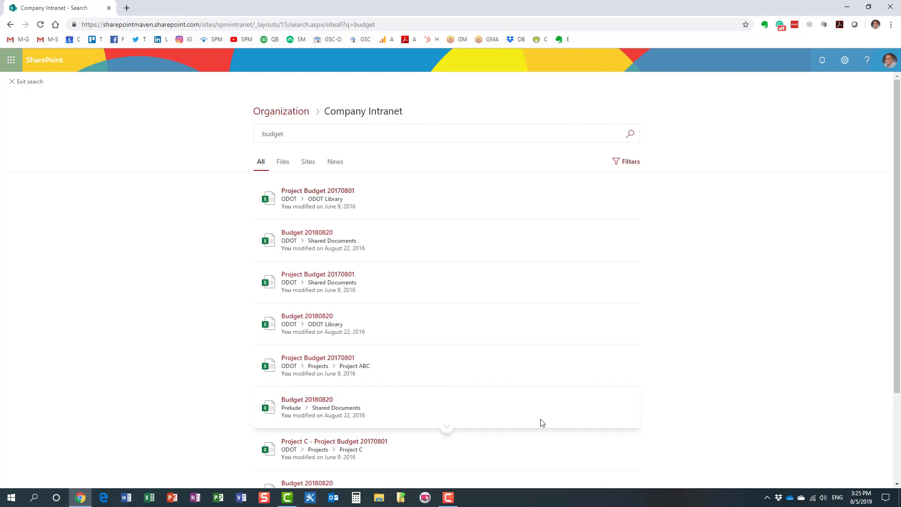
pyautogui.scroll(-3, 535, 443)
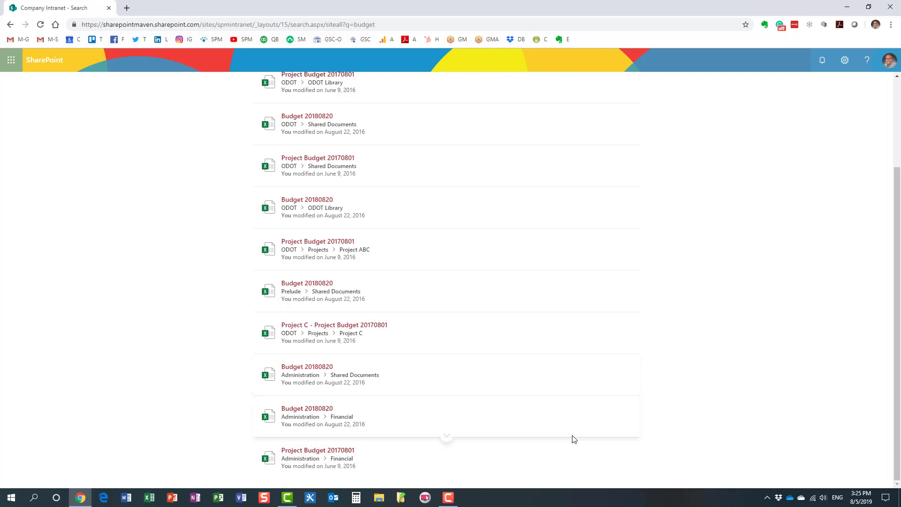
pyautogui.scroll(3, 573, 437)
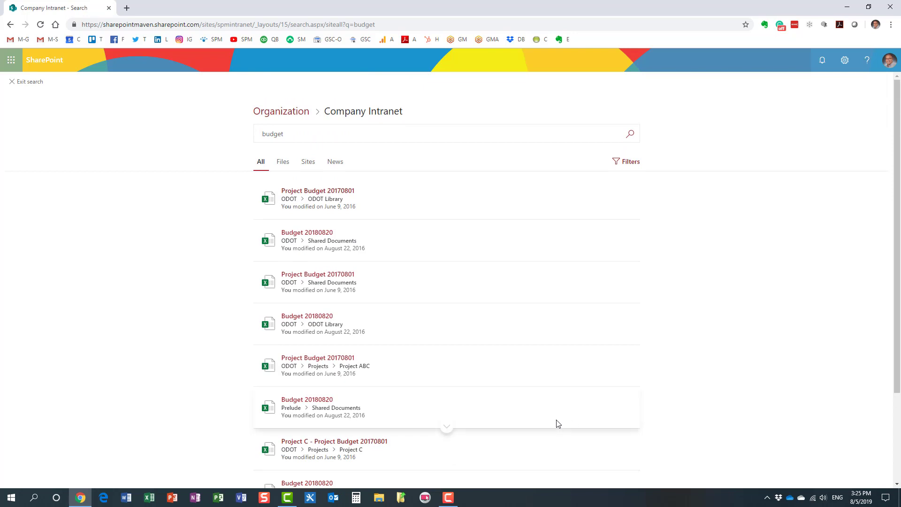
pyautogui.scroll(-2, 578, 440)
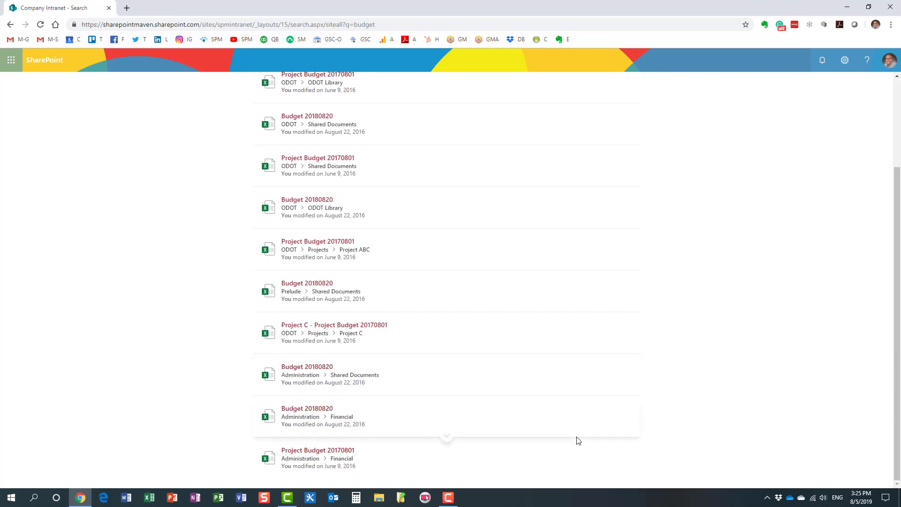
pyautogui.scroll(3, 577, 438)
pyautogui.scroll(-2, 509, 382)
pyautogui.scroll(3, 412, 436)
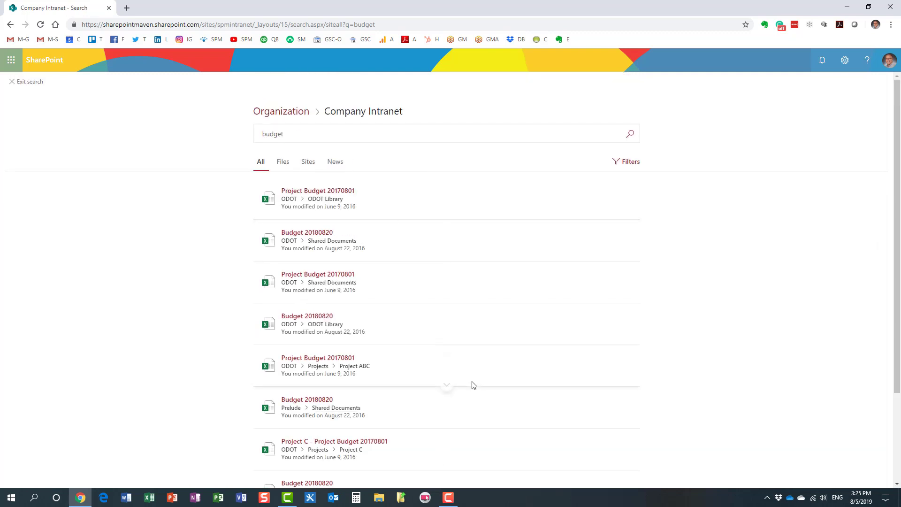
# - Finish reviewing the hub-wide results, exit the search, and go to the SharePoint start page
pyautogui.scroll(-3, 473, 382)
pyautogui.scroll(3, 497, 418)
pyautogui.click(29, 81)
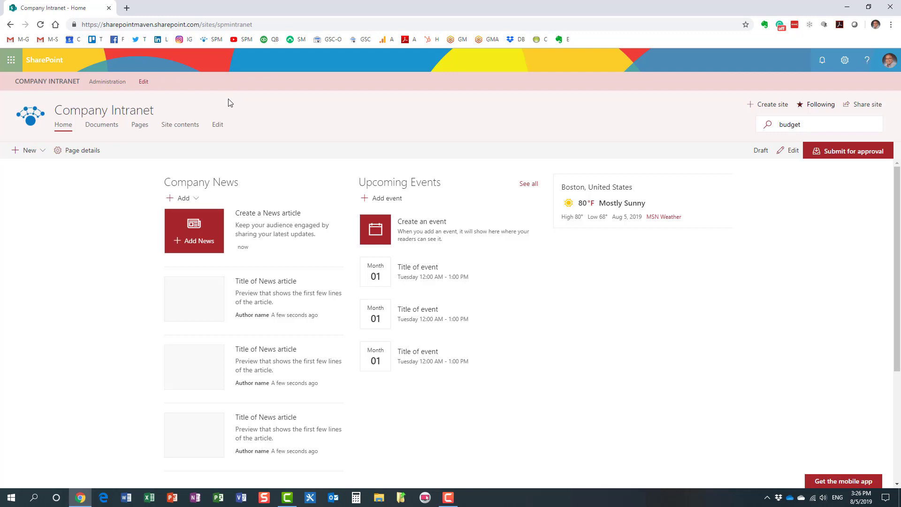
pyautogui.click(11, 60)
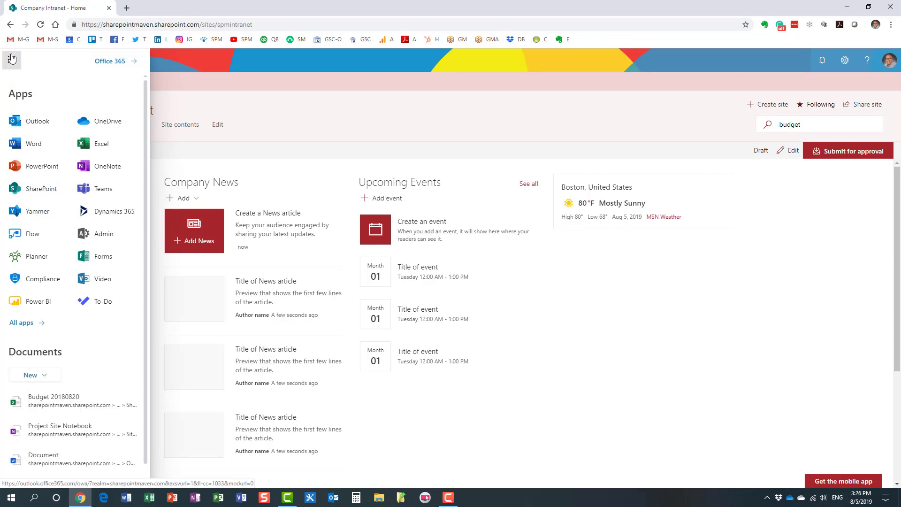
pyautogui.click(41, 188)
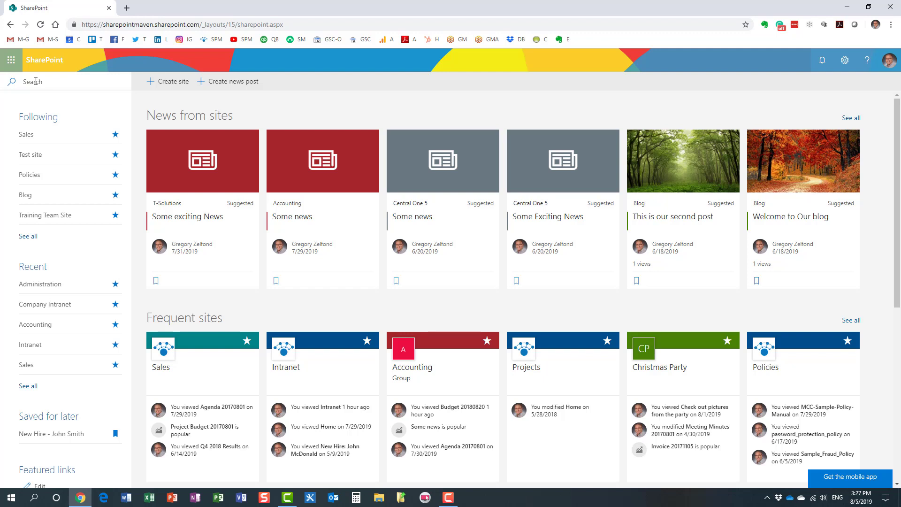
# - Search the whole organization for "budget" from the SharePoint start page and open the full results
pyautogui.click(28, 82)
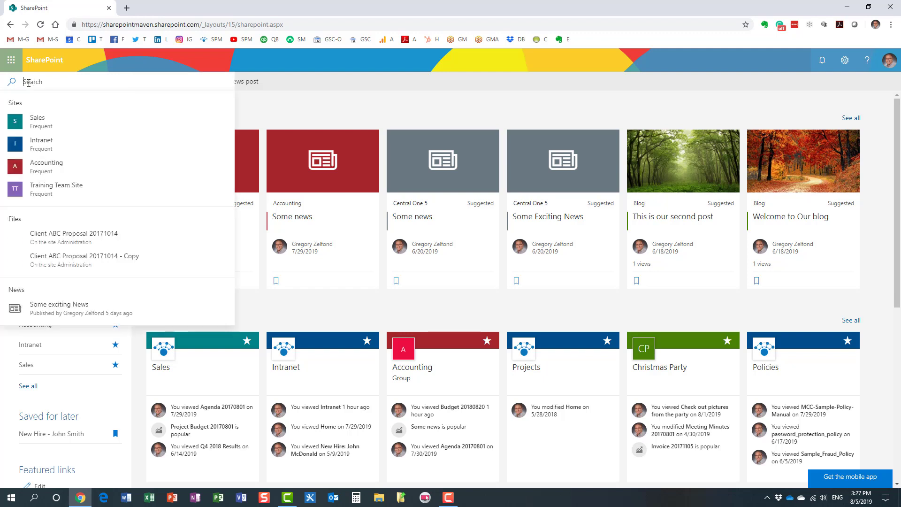
pyautogui.write('budget')
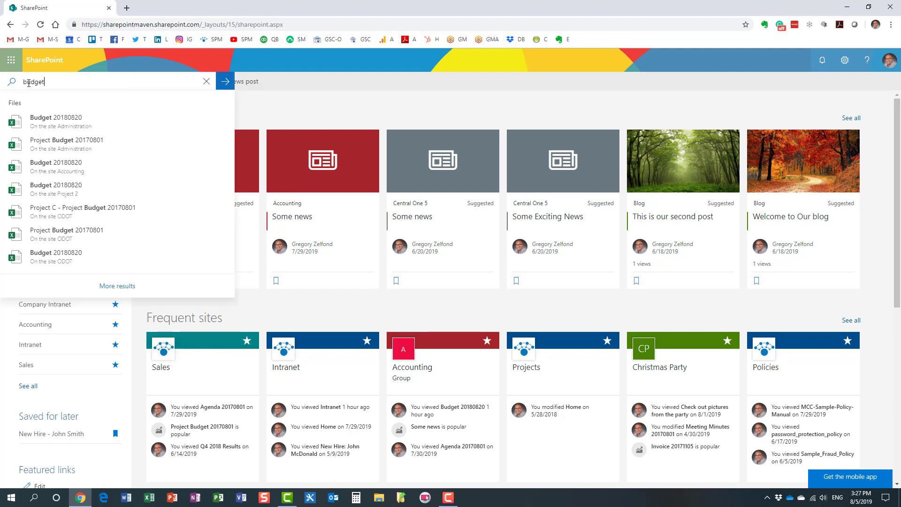
pyautogui.click(125, 287)
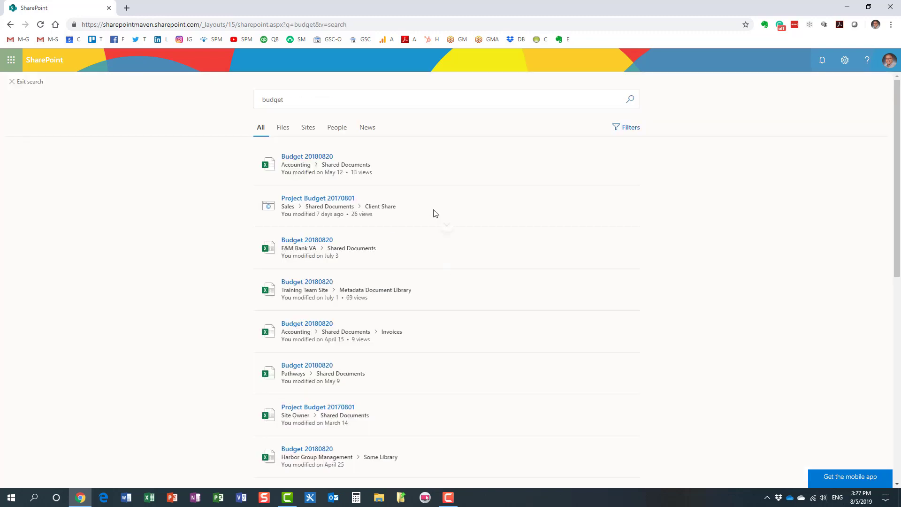
# - Examine the first page of organization-wide "budget" results, comparing the sites, libraries and OneDrive locations the files come from
pyautogui.scroll(-4, 441, 215)
pyautogui.scroll(-5, 450, 220)
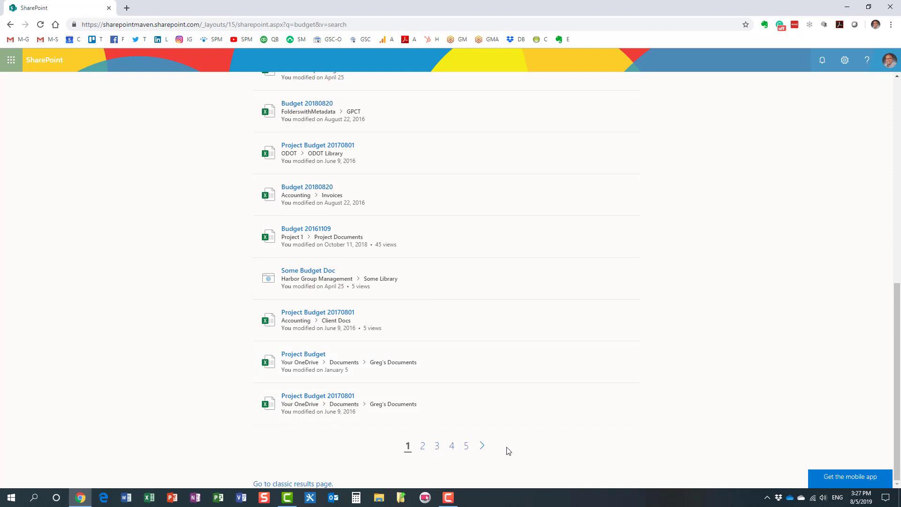
pyautogui.scroll(1, 505, 450)
pyautogui.scroll(10, 504, 450)
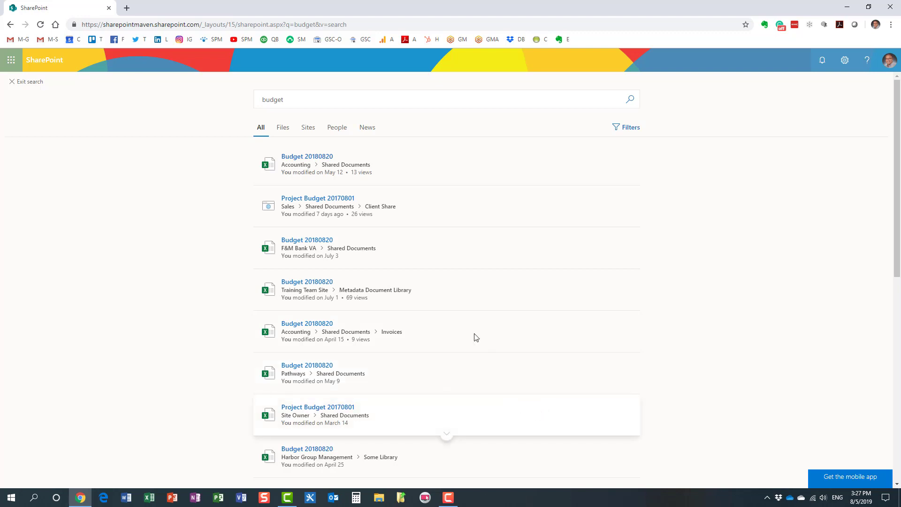
pyautogui.scroll(-2, 474, 233)
pyautogui.scroll(-5, 475, 237)
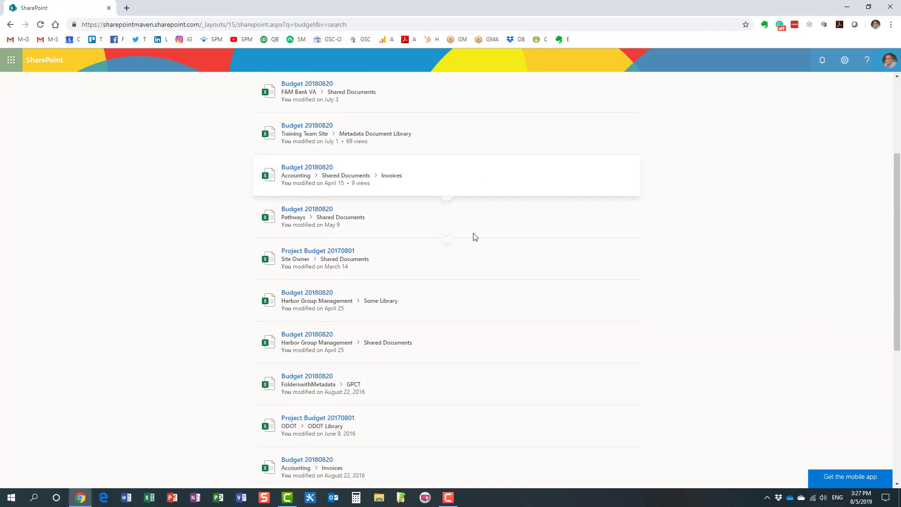
pyautogui.scroll(-2, 474, 236)
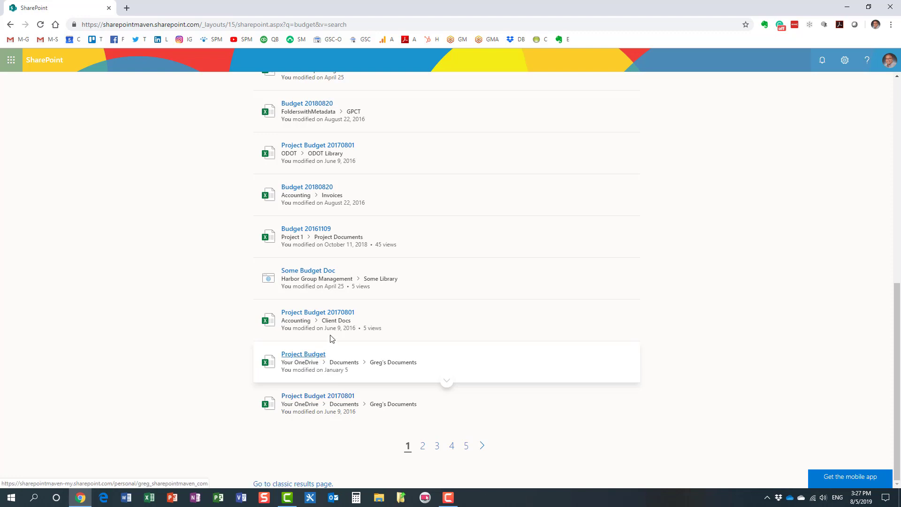
pyautogui.scroll(3, 359, 366)
pyautogui.scroll(3, 361, 369)
pyautogui.scroll(-5, 382, 358)
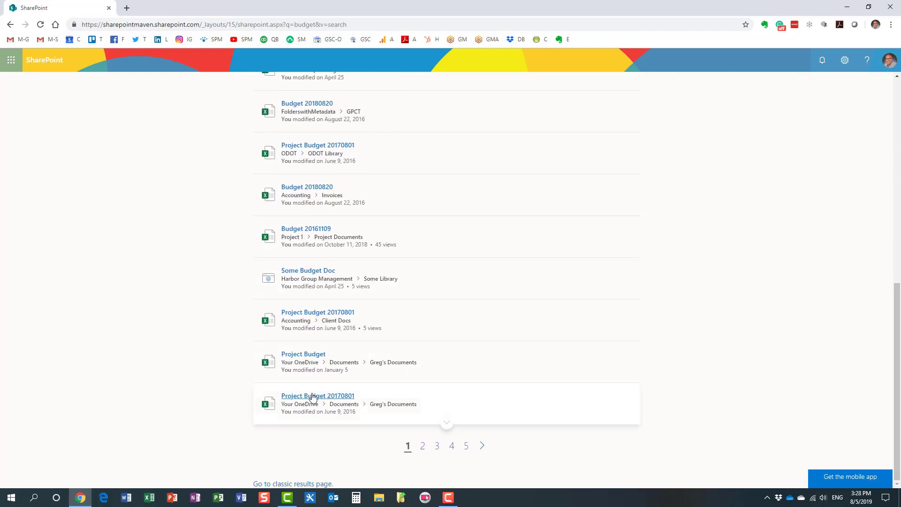
# - Review pages 2 and 3 of the organization-wide "budget" results, and exit the search to the SharePoint start page
pyautogui.click(421, 447)
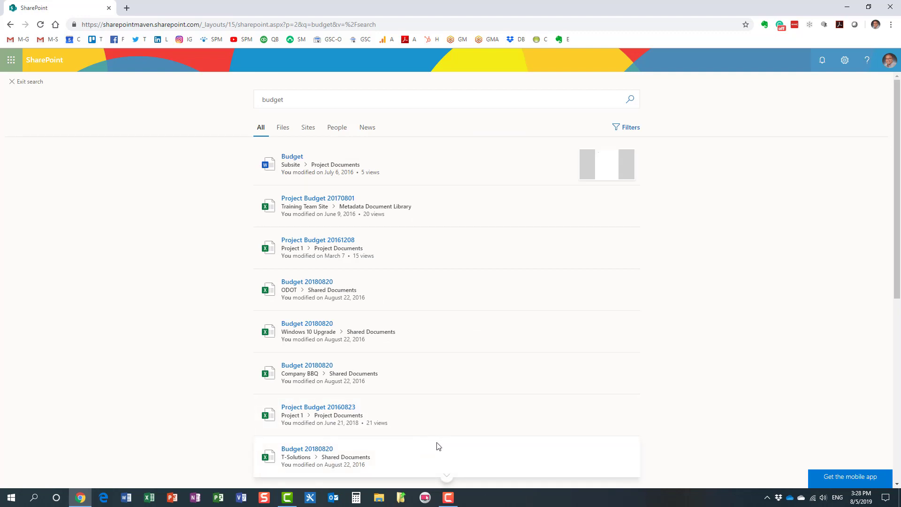
pyautogui.scroll(-5, 435, 445)
pyautogui.scroll(-2, 428, 426)
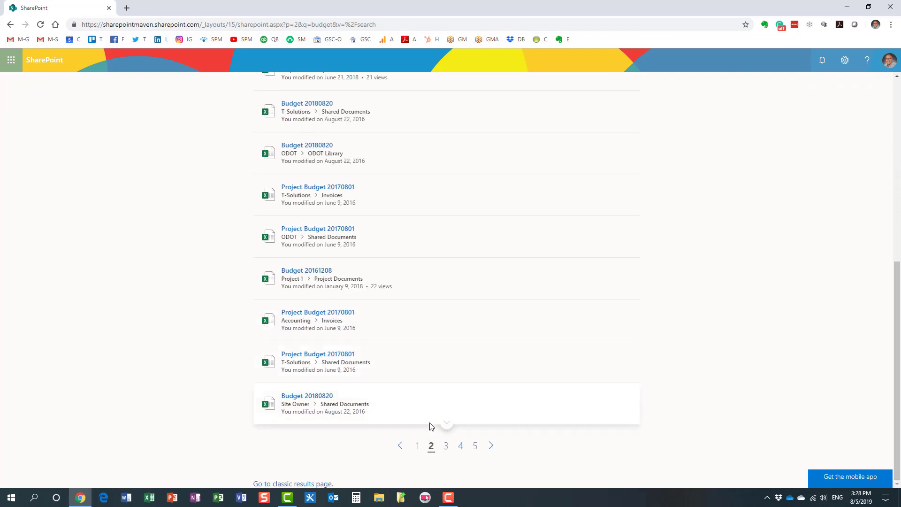
pyautogui.click(446, 446)
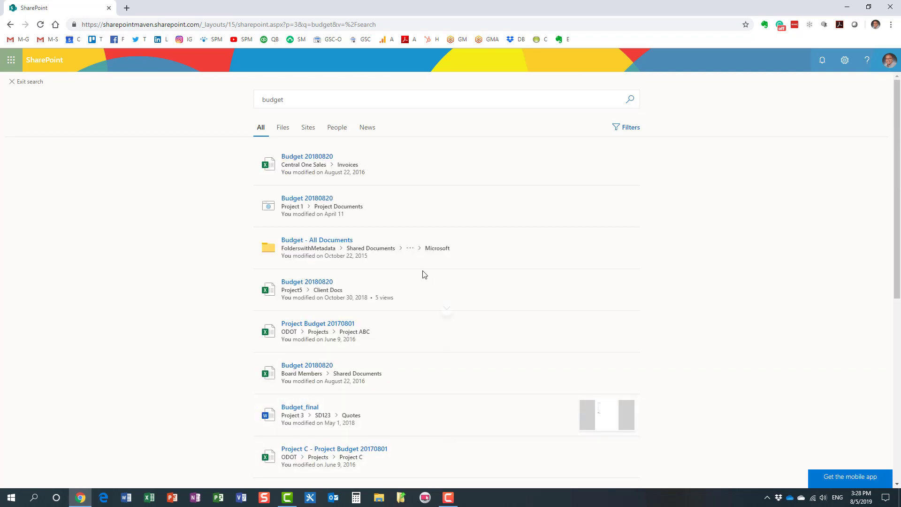
pyautogui.click(32, 82)
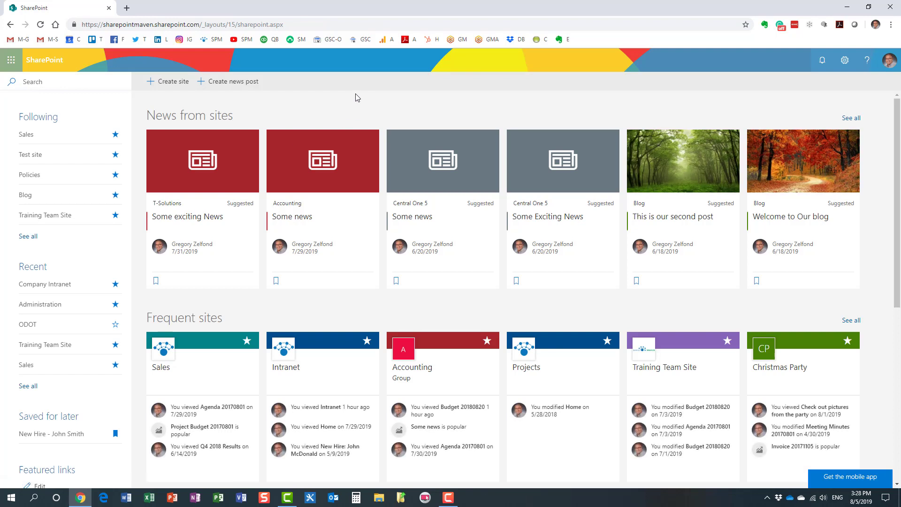